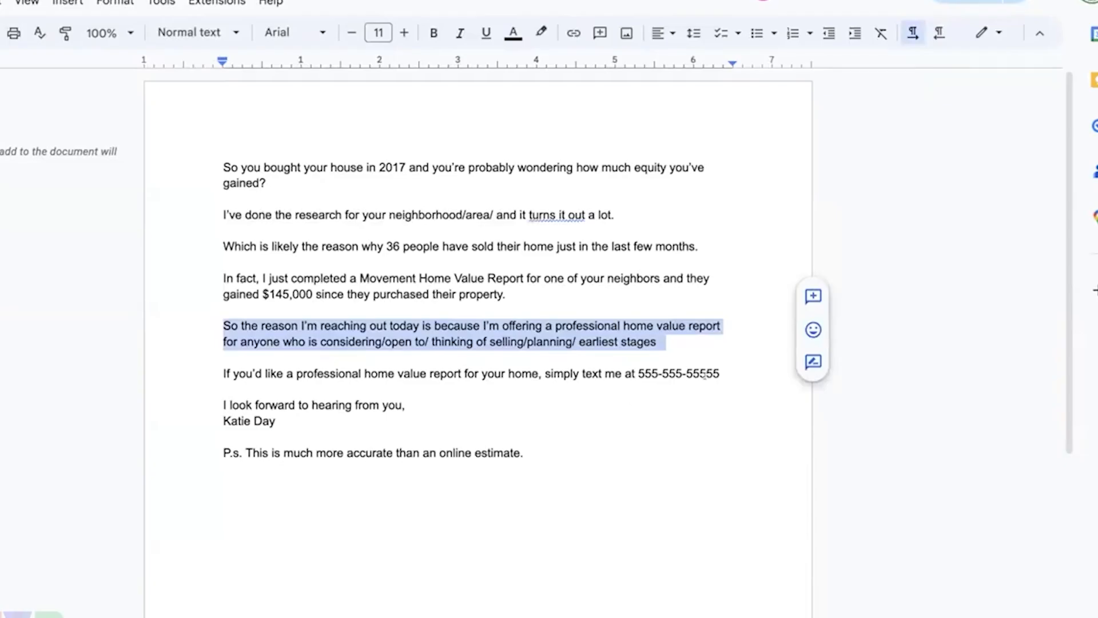
Step: Copy the entire letter draft from the document into a new ChatGPT message
left_click_drag(176, 380, 187, 322)
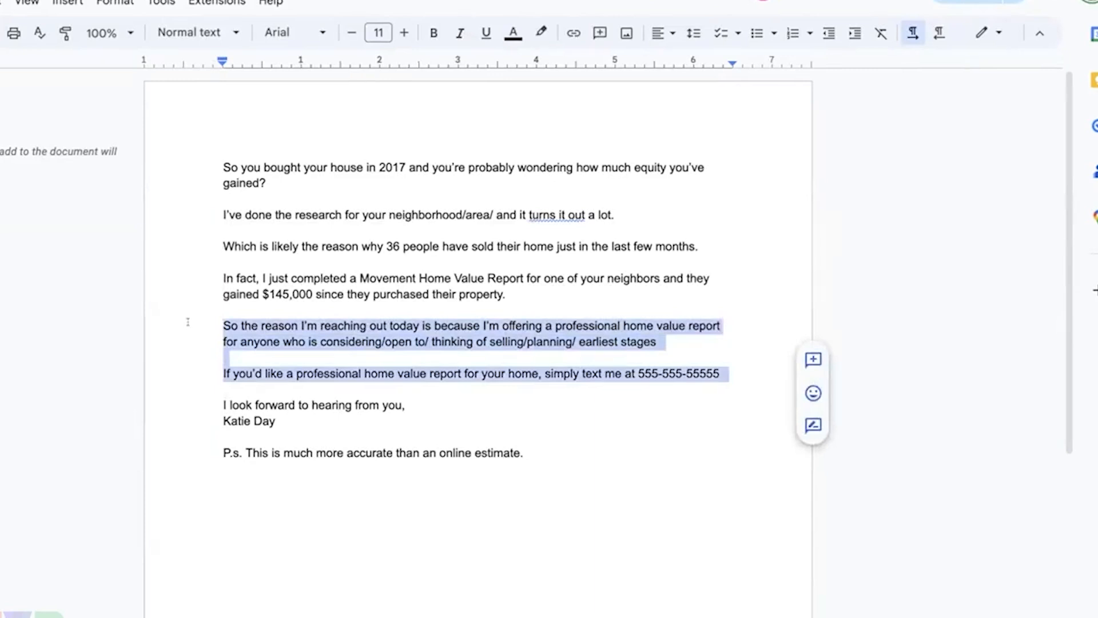
key("ctrl+a")
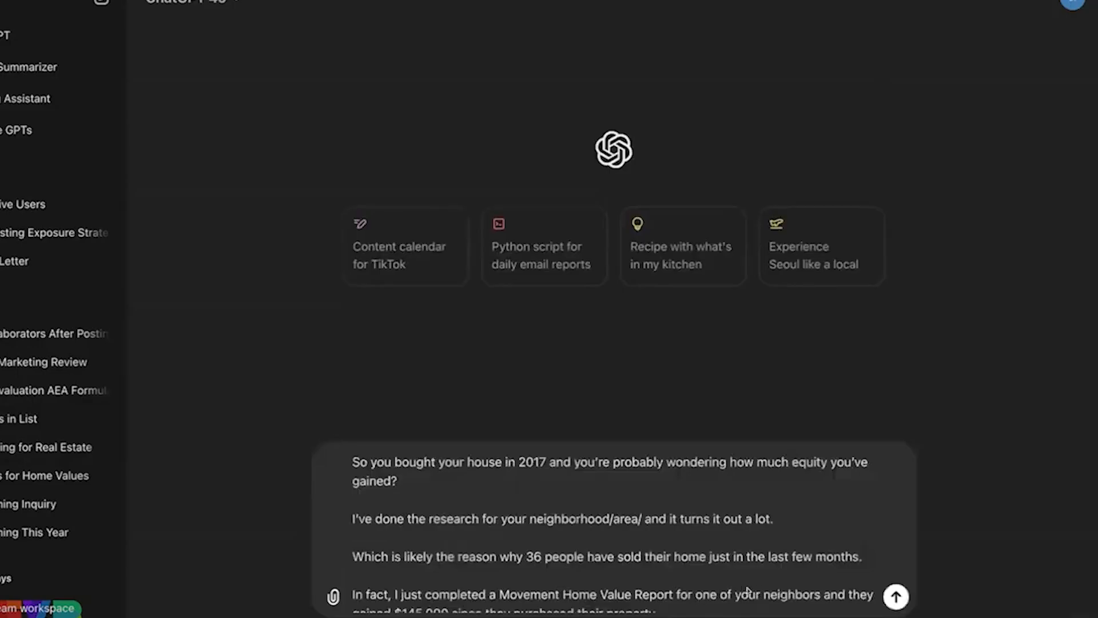
scroll(707, 572, "down", 5)
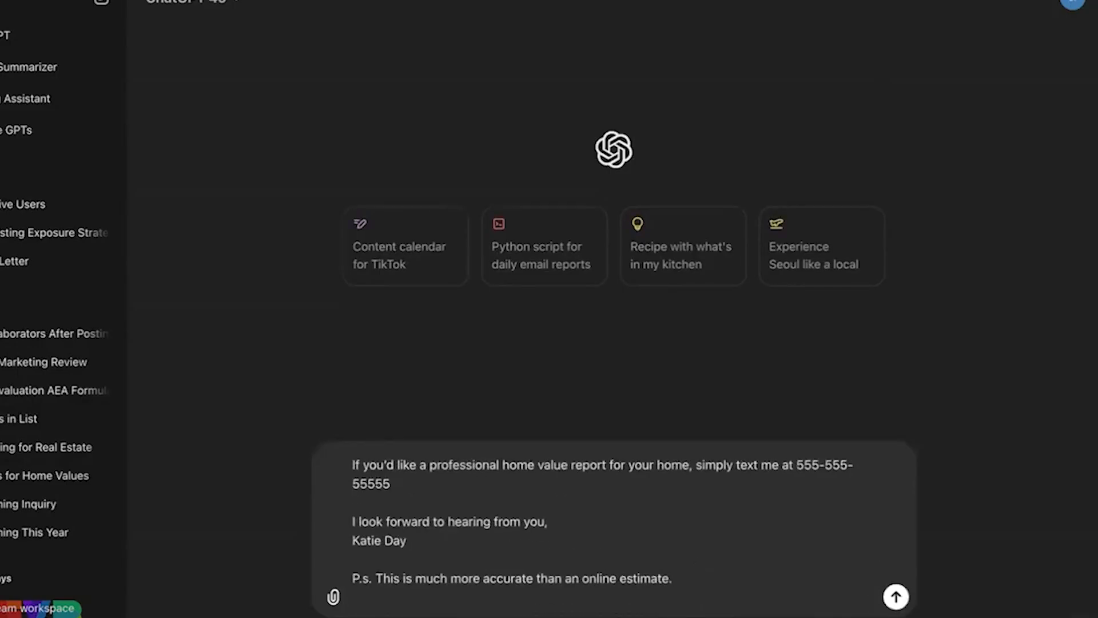
Step: Add "Grade this letter based on my AEA framework --" below the pasted letter and send the message
key("shift+Return")
key("shift+Return")
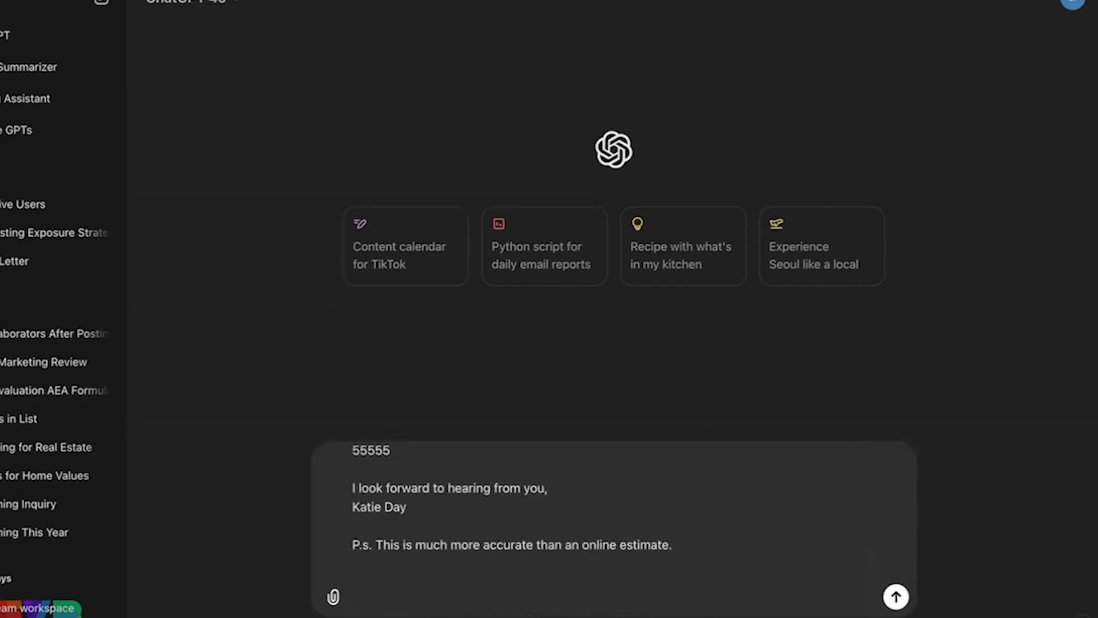
type("Grade this letter based on my AEA framew")
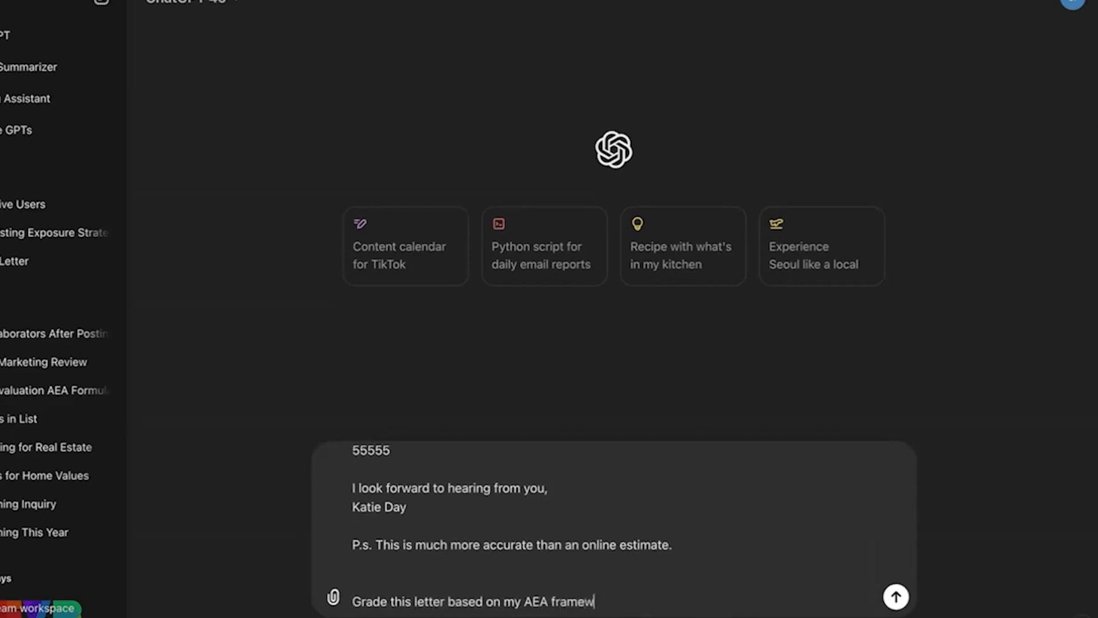
type("ork --")
key("shift+Return")
key("shift+Return")
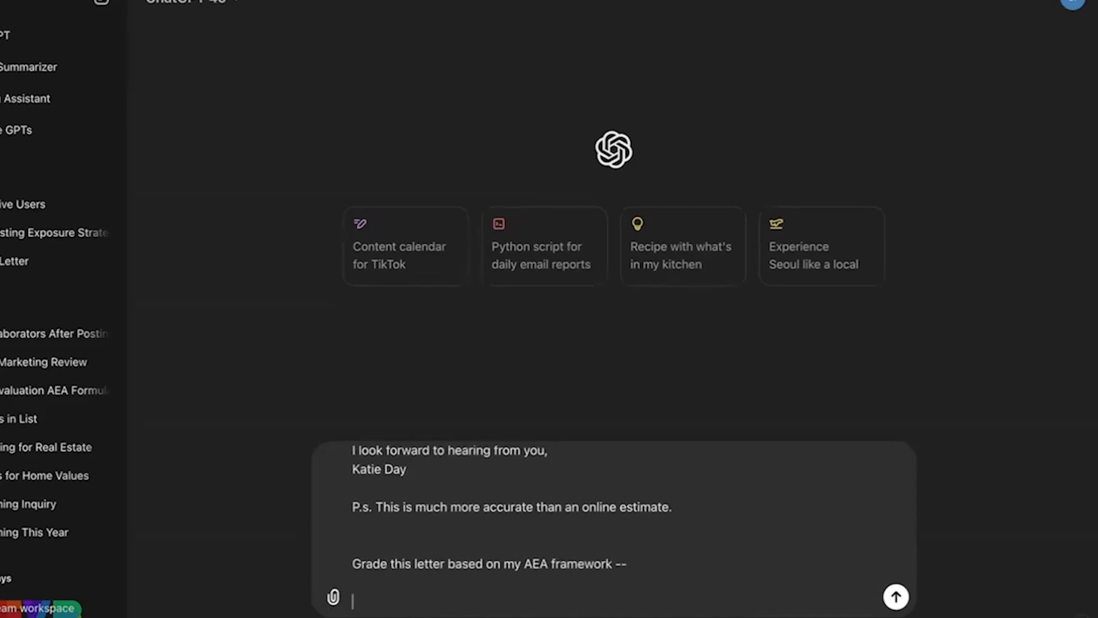
key("Return")
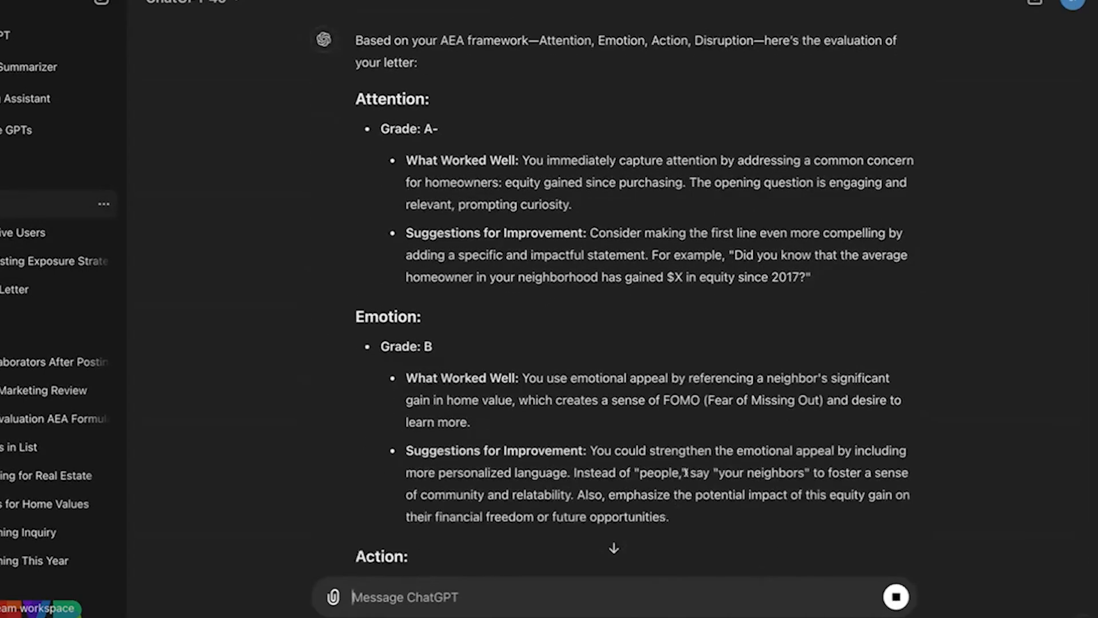
Step: Send the follow-up "Be more critical than that." to get a harsher grading of the letter
left_click(481, 588)
type("Be more critical than that.")
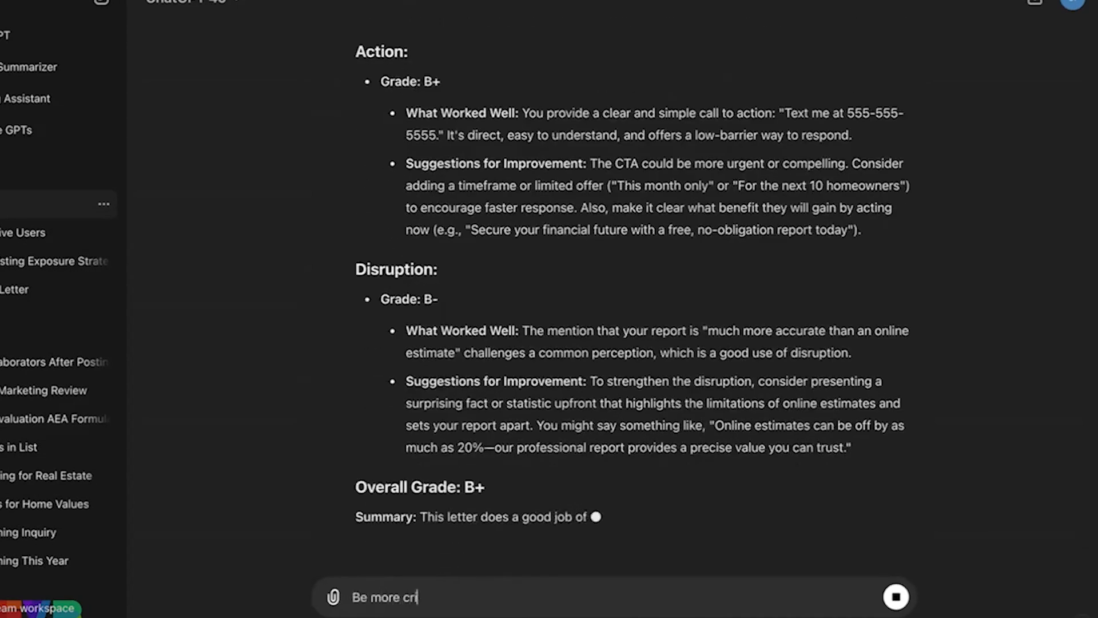
key("shift+Return")
key("shift+Return")
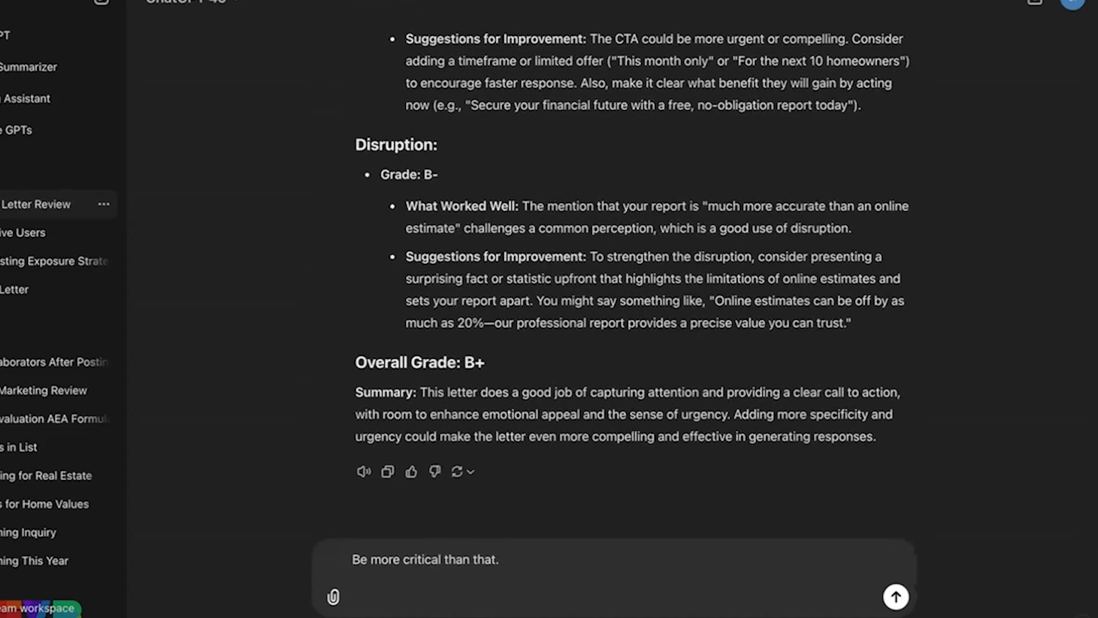
key("Return")
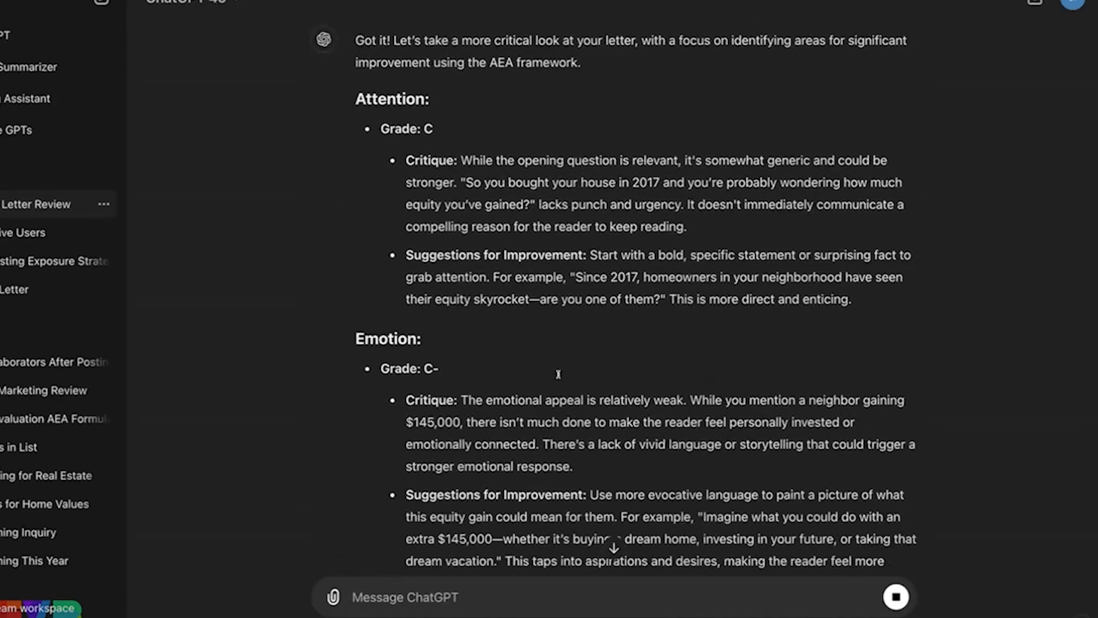
Step: Review the evaluations and start a reply reading "Ok - rewrite your version to imrpove the score ---"
scroll(559, 374, "down", 3)
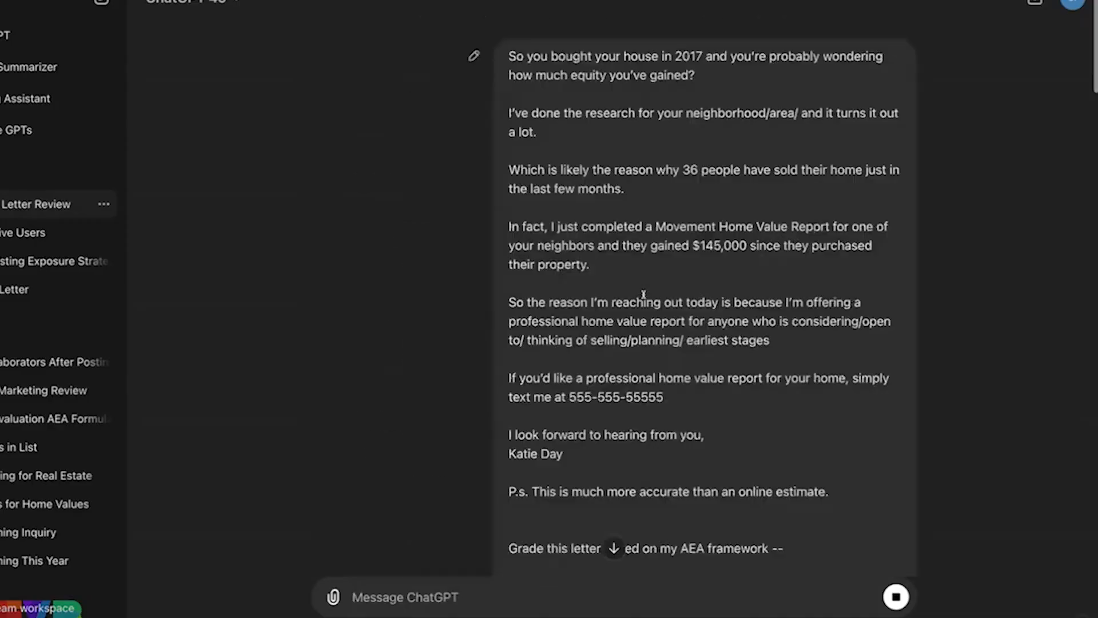
scroll(644, 294, "down", 8)
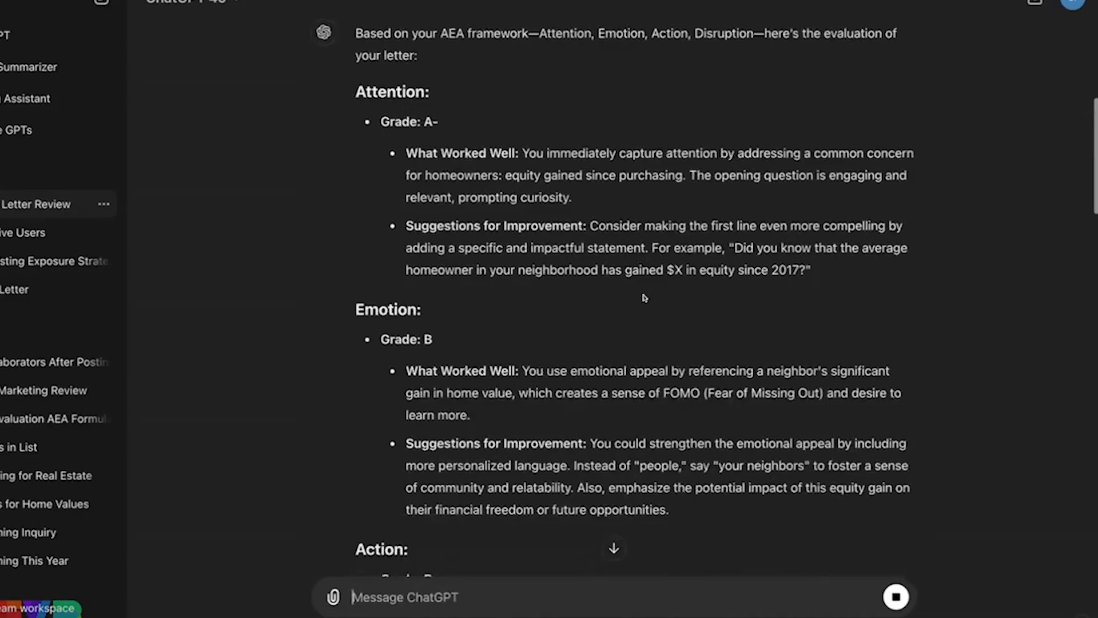
scroll(645, 297, "down", 1)
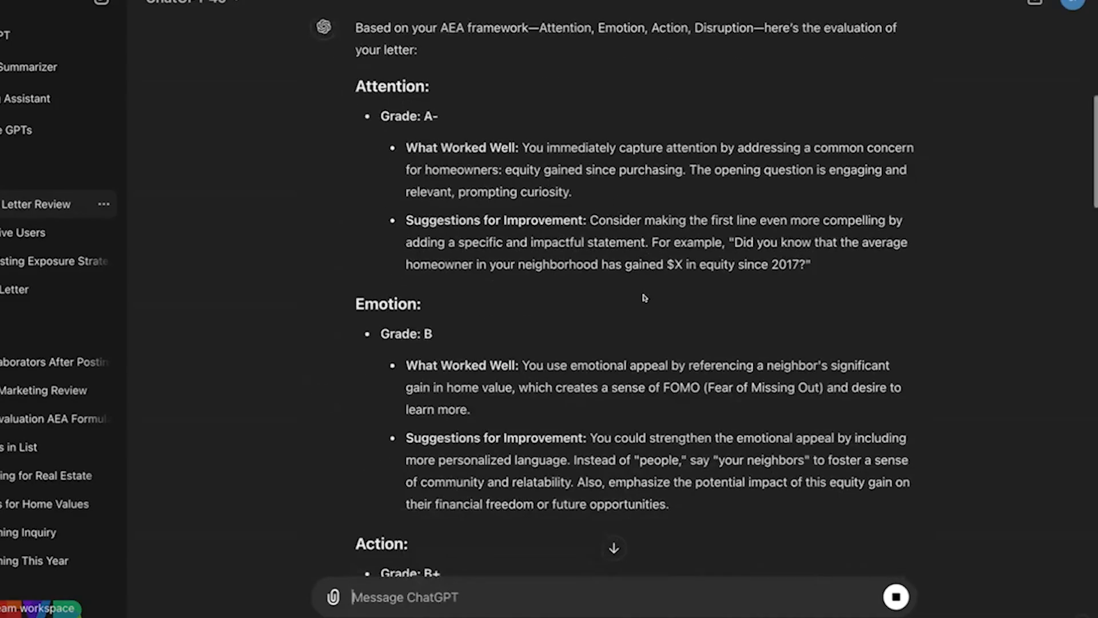
type("Ok - re")
type("wr")
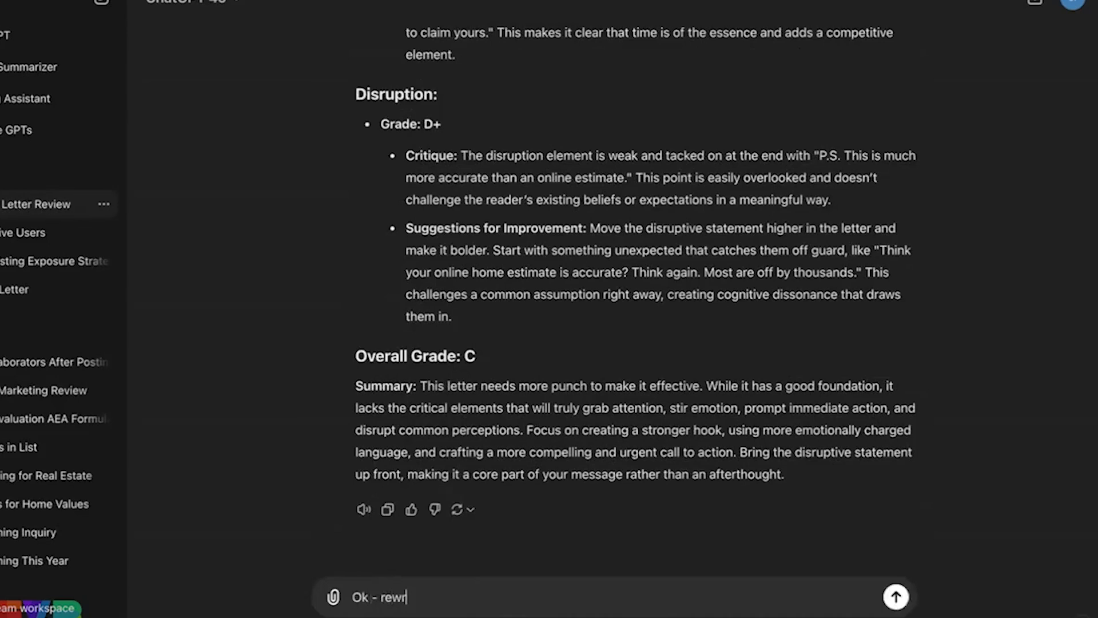
type("ite your version to imrpve")
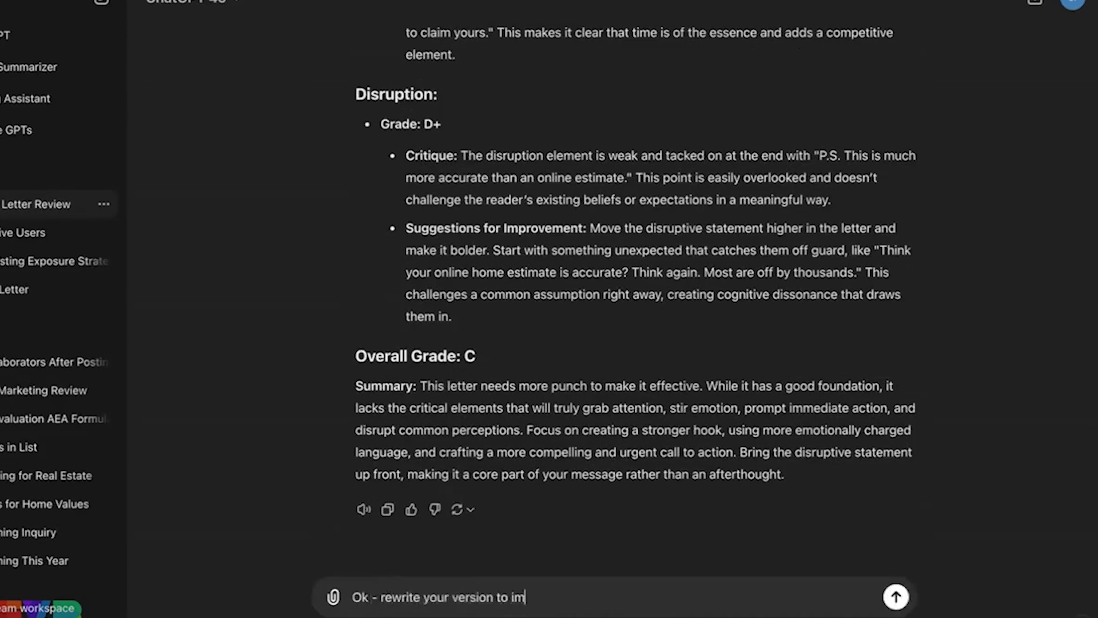
key("BackSpace")
key("BackSpace")
type("ove the score _")
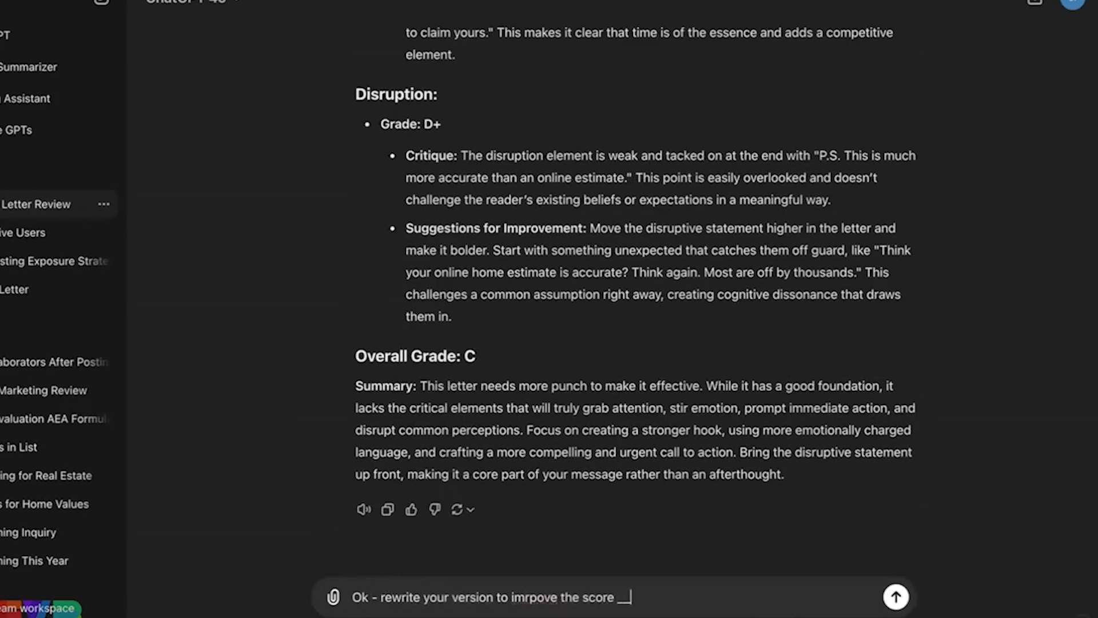
key("BackSpace")
type("---")
key("shift+Return")
key("shift+Return")
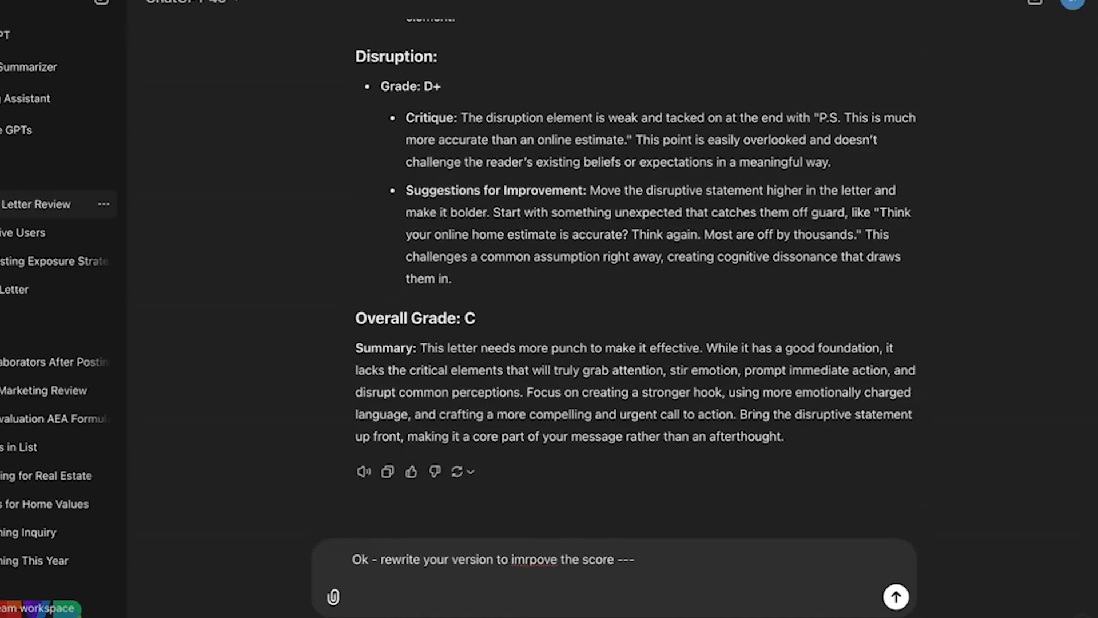
Step: Add the instruction "Use unconventional flow and pattern interrupt" to the rewrite request and send it
type("Use unconventional p")
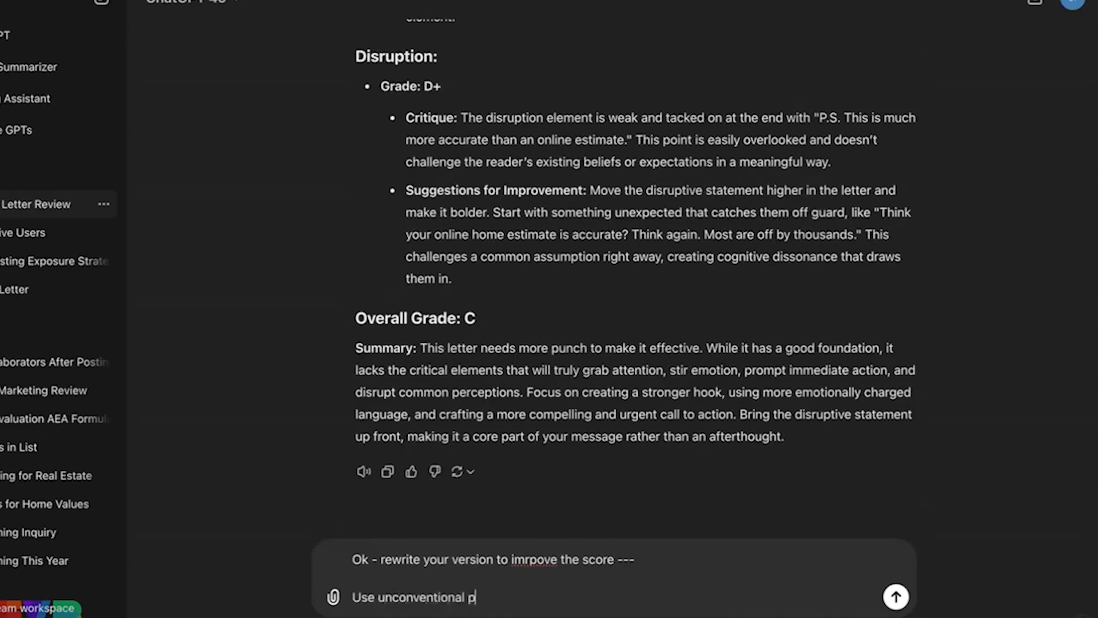
key("BackSpace")
type("flow and pattern interrupt")
key("Return")
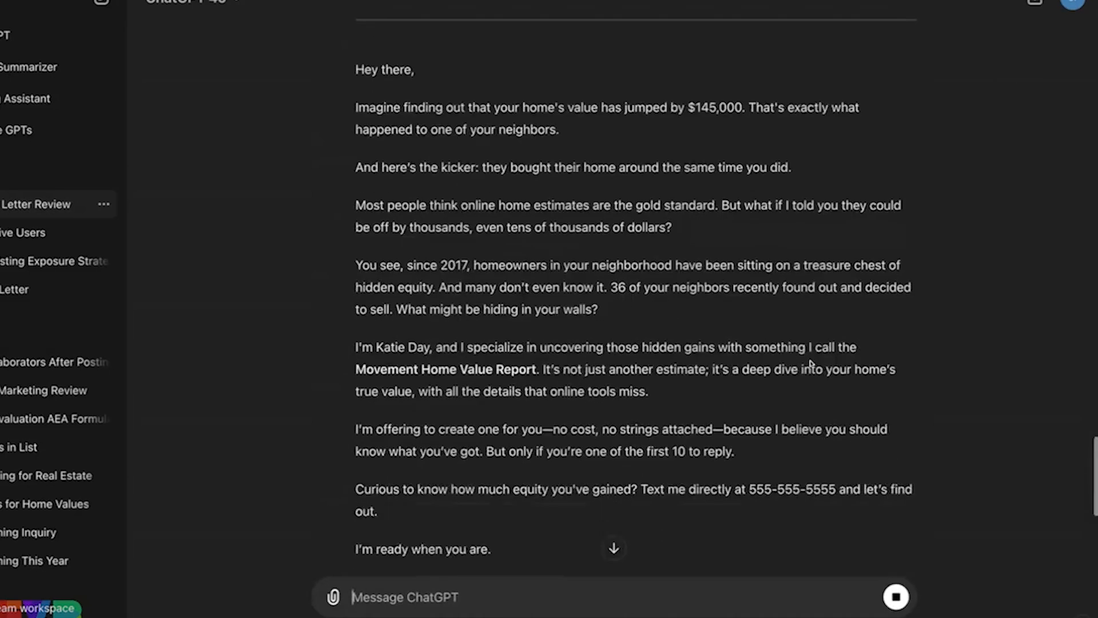
Step: Copy the rewritten letter from "Imagine finding out" through the P.S. into the Google Docs document, replacing the original draft
scroll(810, 364, "up", 3)
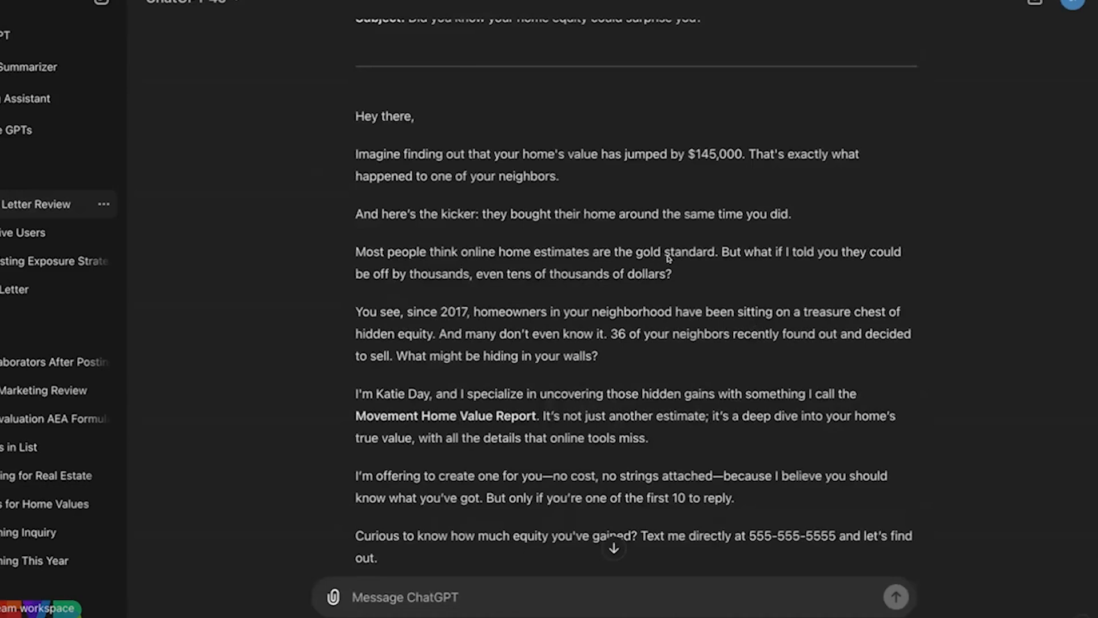
scroll(633, 262, "down", 1)
left_click_drag(354, 119, 847, 162)
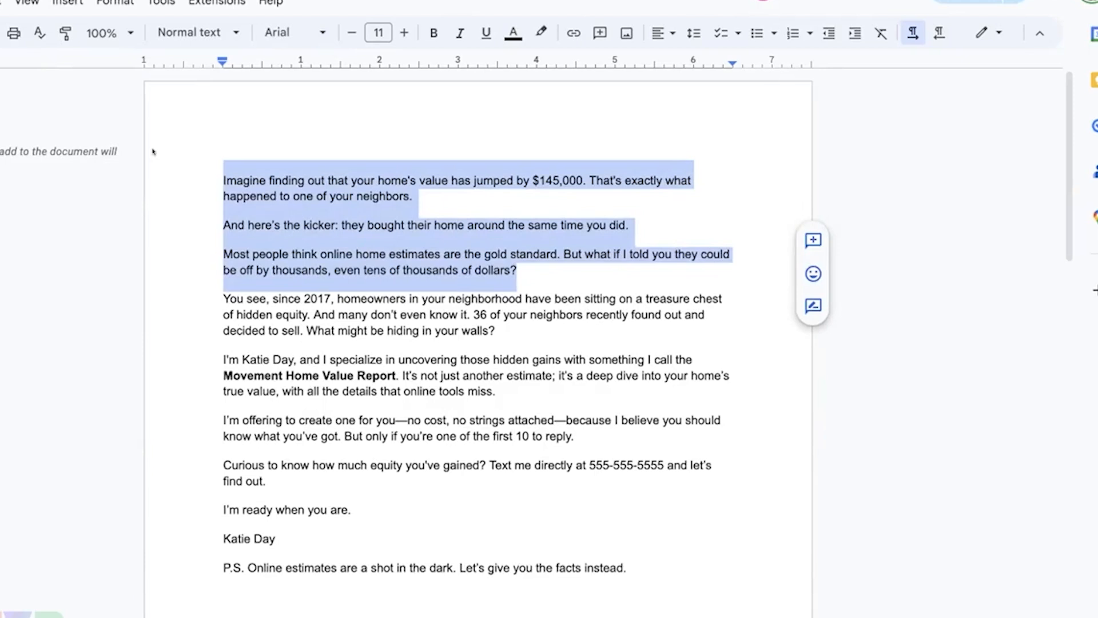
left_click(333, 321)
scroll(456, 364, "down", 1)
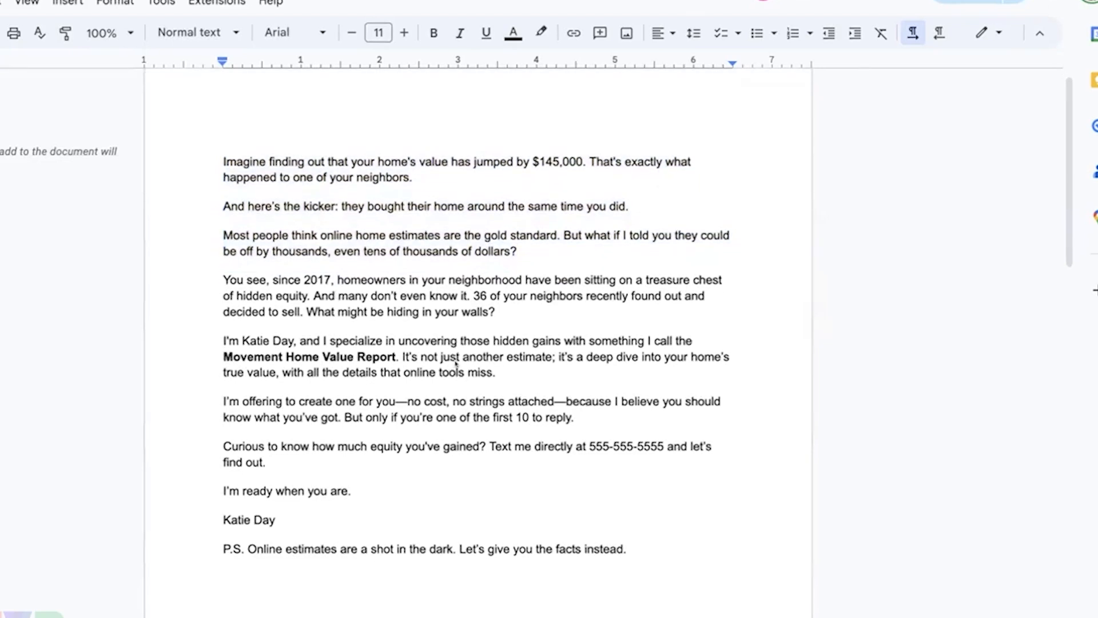
scroll(455, 364, "down", 1)
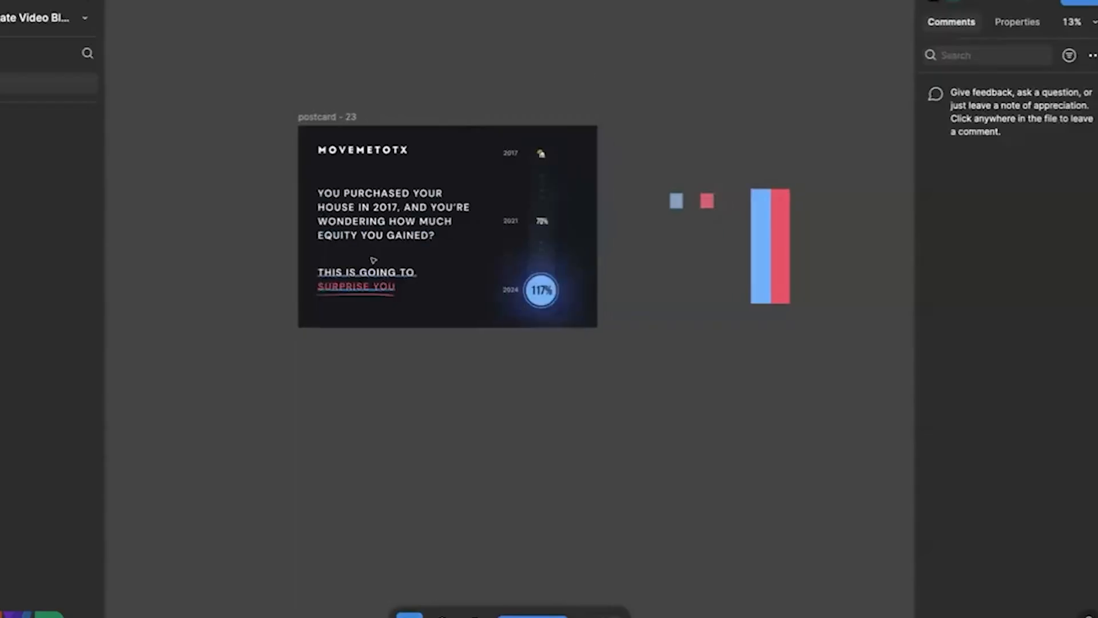
Step: Switch to Figma and examine the 2017 equity postcard and the two-page East Downtown Houston market update beside it
scroll(315, 297, "up", 5)
scroll(312, 296, "down", 3)
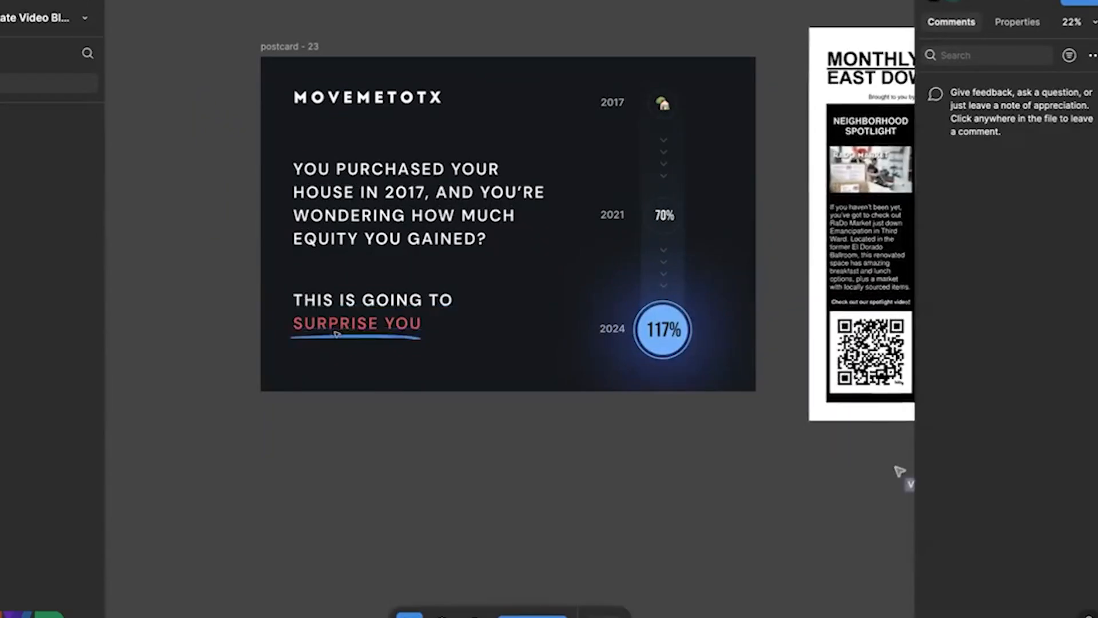
scroll(337, 333, "right", 2)
scroll(337, 333, "right", 5)
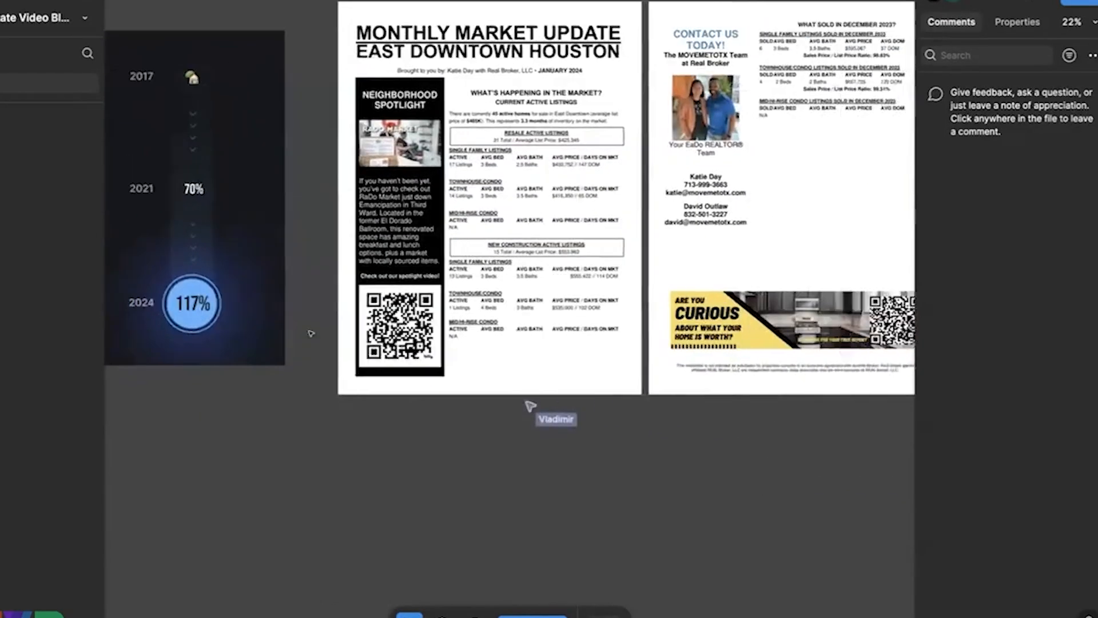
scroll(323, 312, "down", 3)
scroll(654, 259, "up", 5)
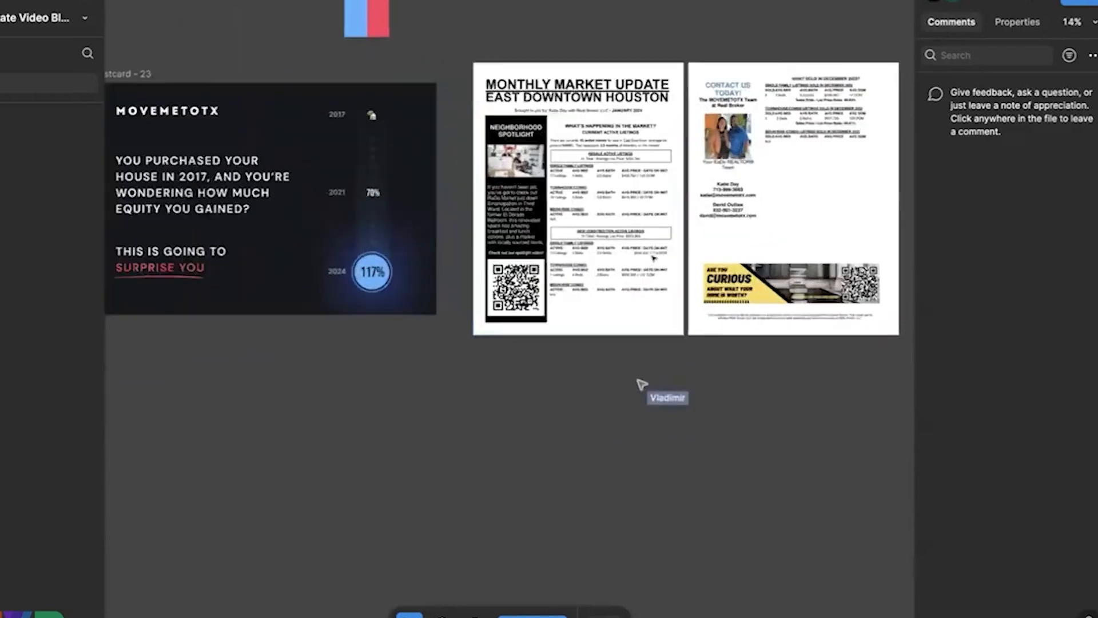
scroll(653, 259, "down", 5)
scroll(657, 246, "right", 2)
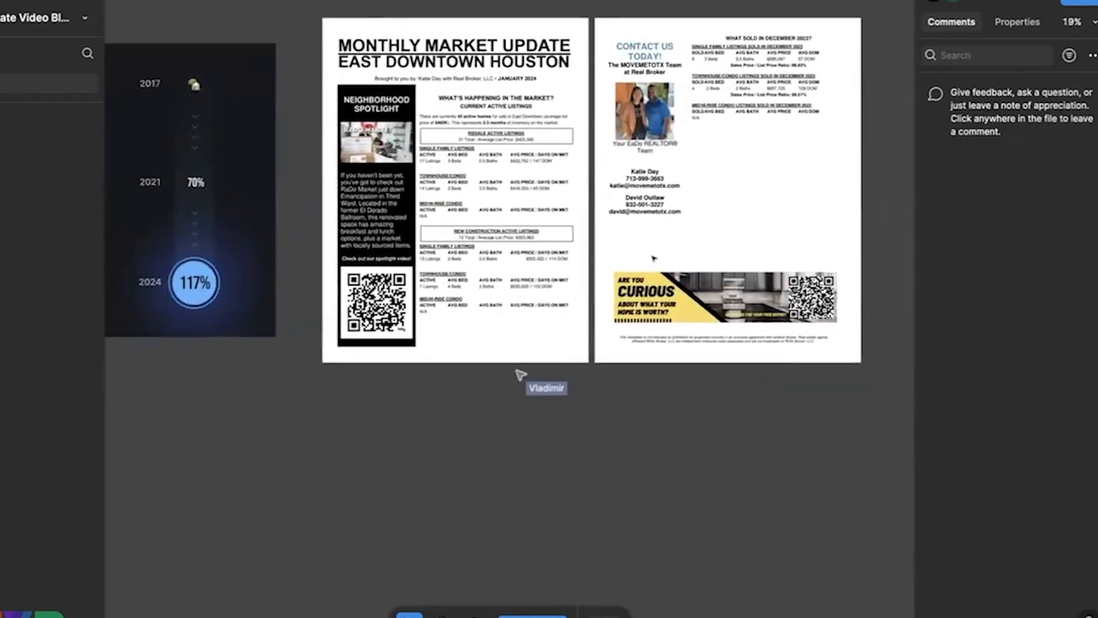
scroll(662, 232, "up", 1)
scroll(662, 232, "down", 2)
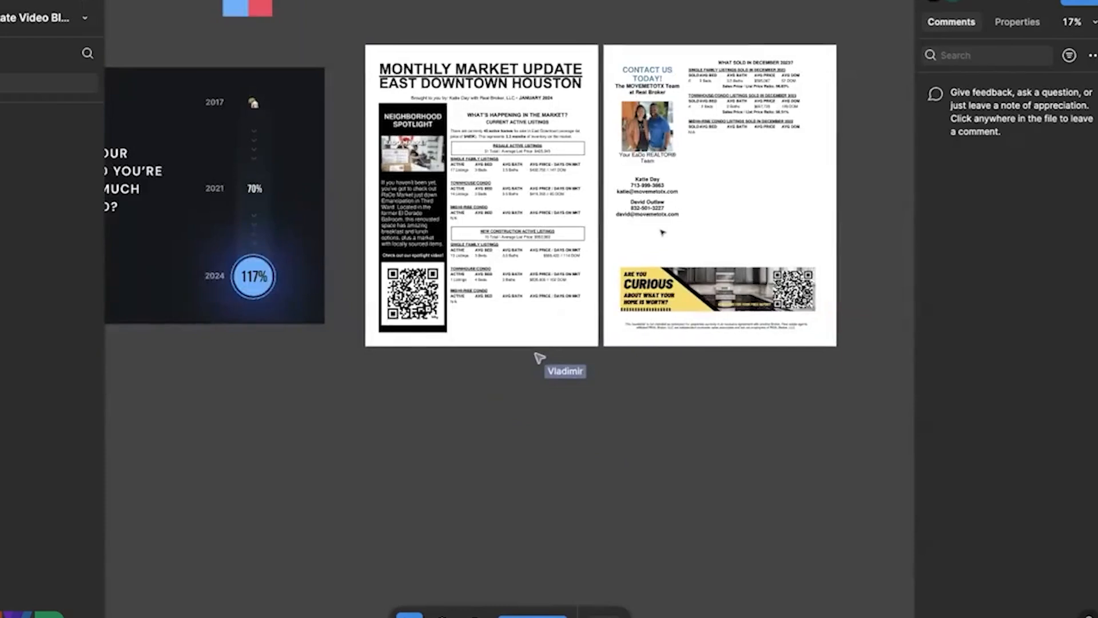
scroll(662, 233, "up", 2)
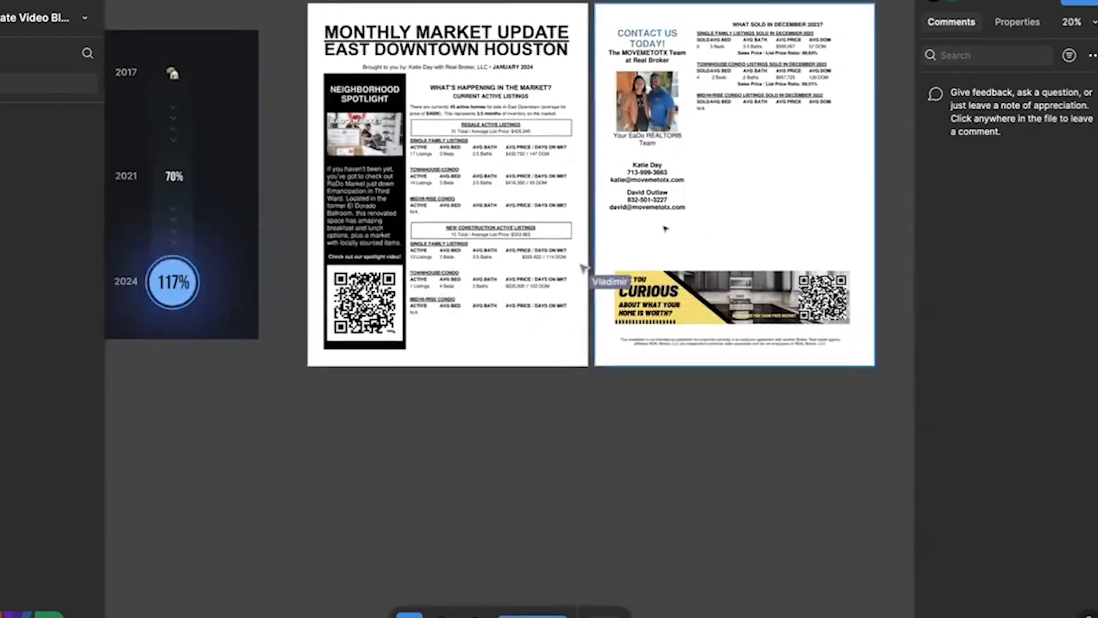
Step: Compare the two equity postcard versions with the pages of the monthly market update newsletter
scroll(666, 229, "left", 6)
scroll(665, 229, "right", 6)
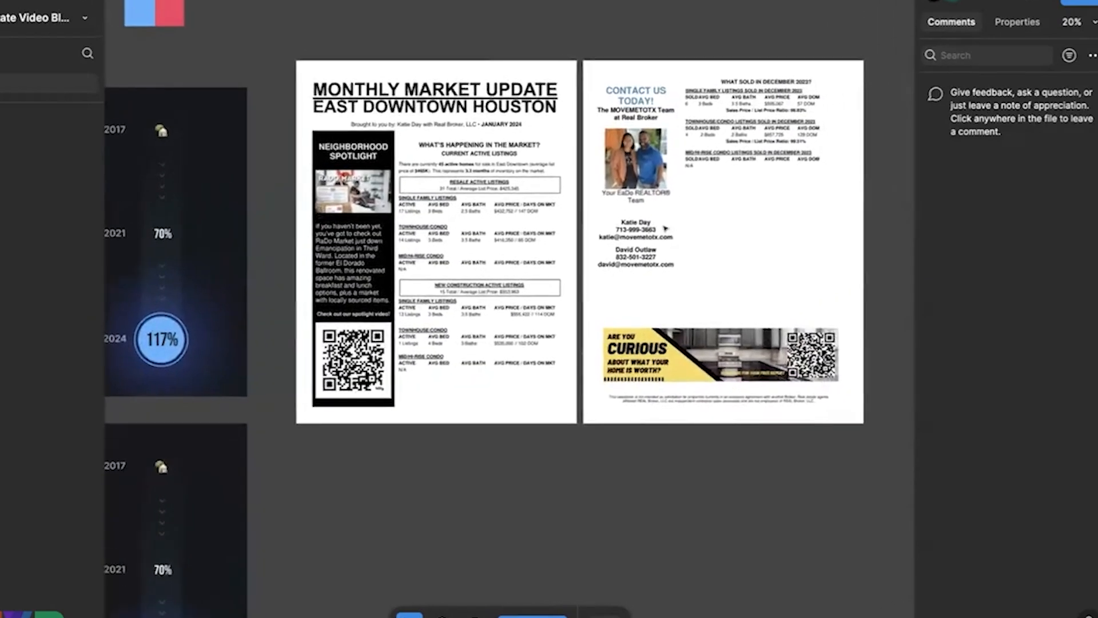
scroll(666, 229, "left", 6)
scroll(665, 229, "down", 2)
scroll(665, 229, "right", 5)
scroll(665, 229, "up", 2)
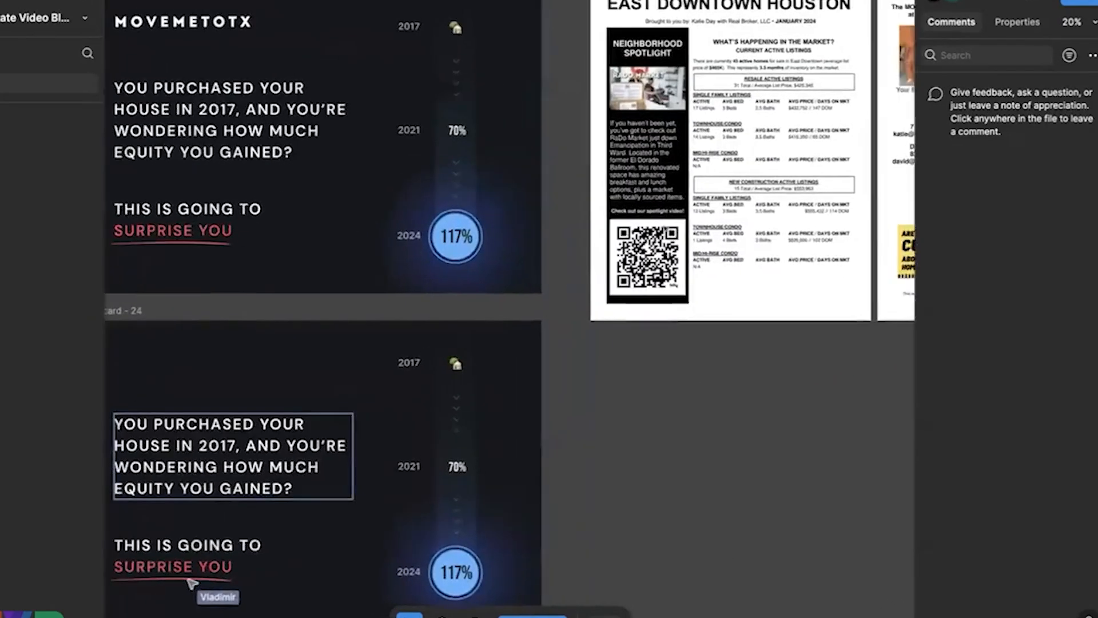
scroll(665, 229, "right", 1)
scroll(665, 229, "up", 1)
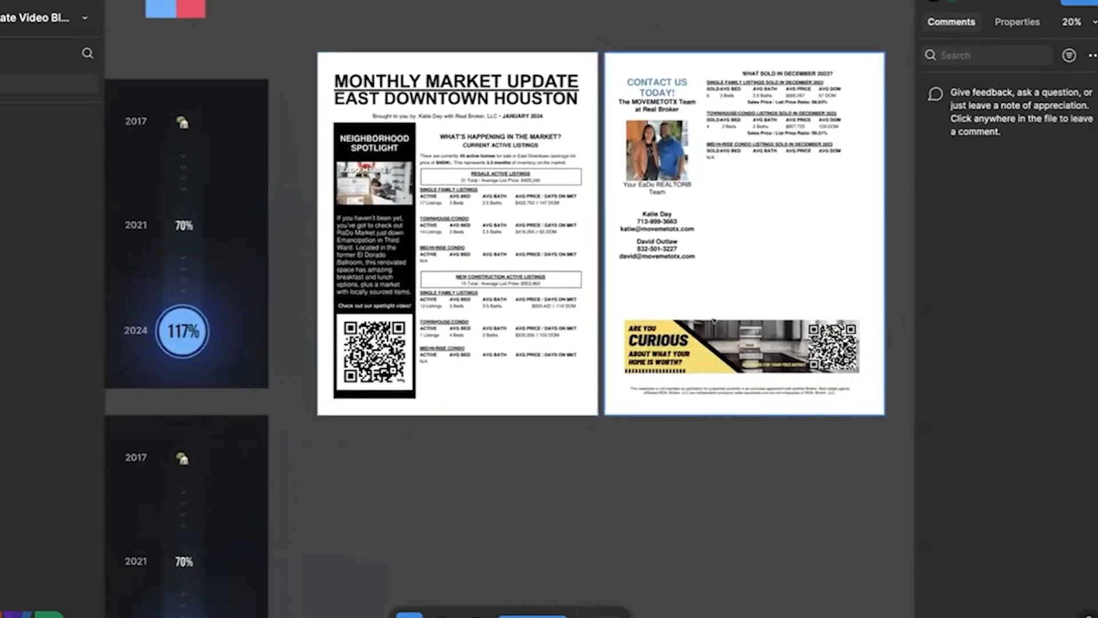
Step: Inspect the "Are you curious about what your home is worth?" banner and its QR code on the newsletter's second page
scroll(702, 285, "up", 5)
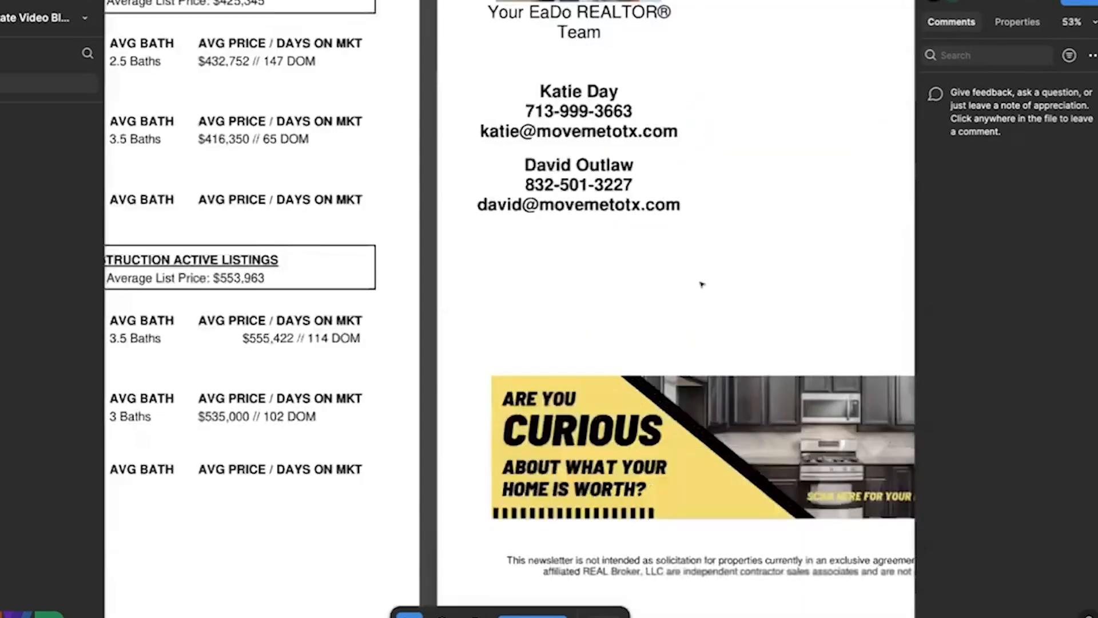
scroll(596, 279, "up", 6)
scroll(596, 279, "down", 4)
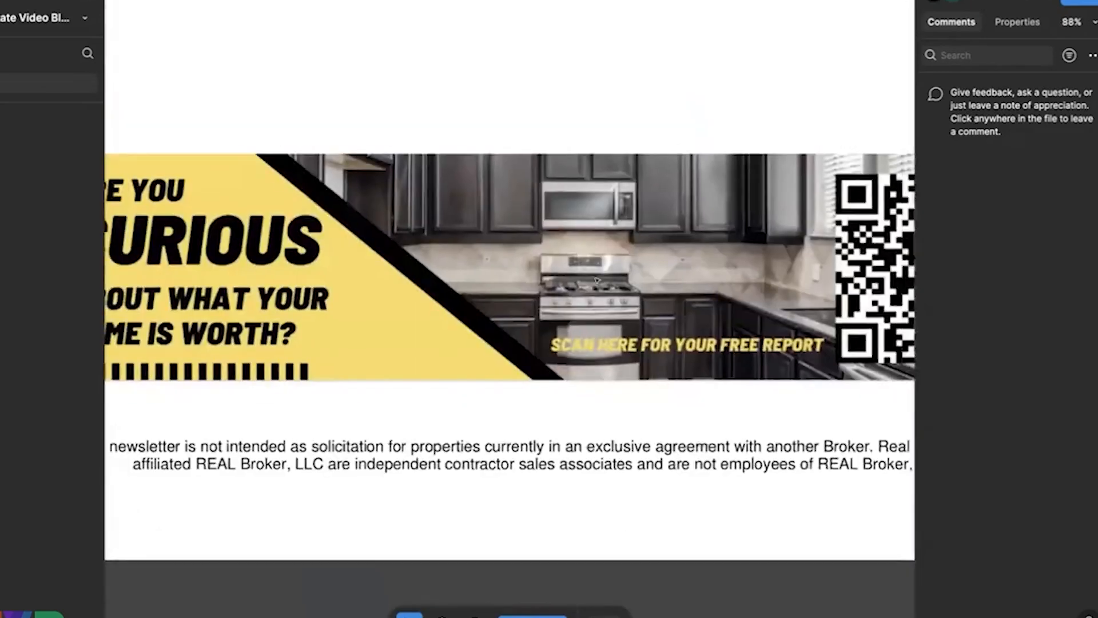
scroll(596, 279, "down", 2)
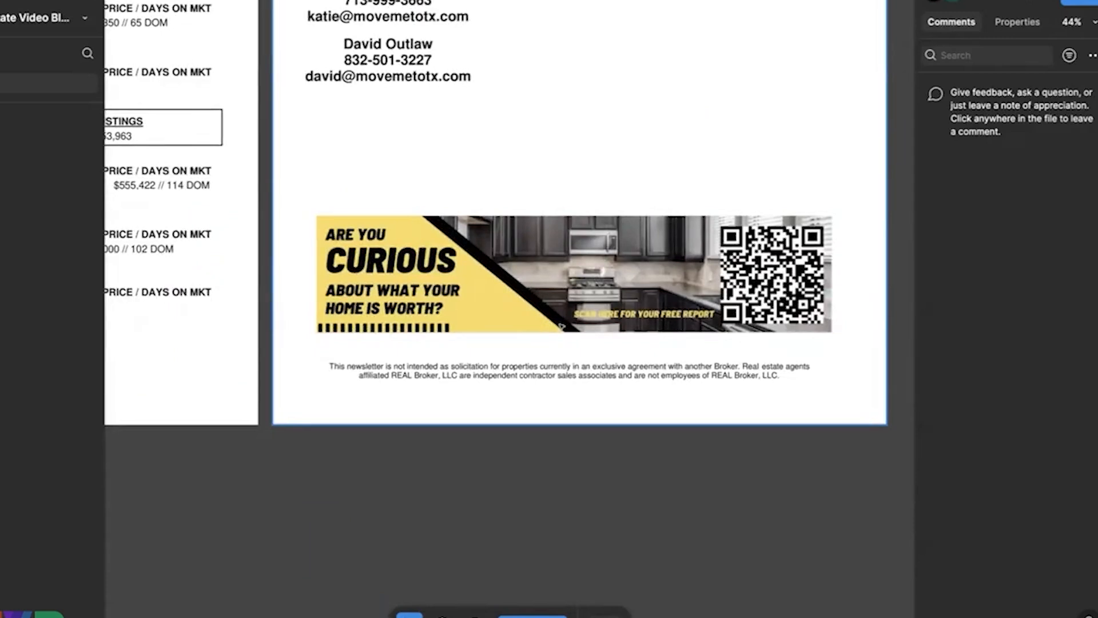
Step: Examine the postcard - 23 and postcard - 24 designs up close, then view both alongside the two newsletter pages
scroll(562, 327, "down", 4)
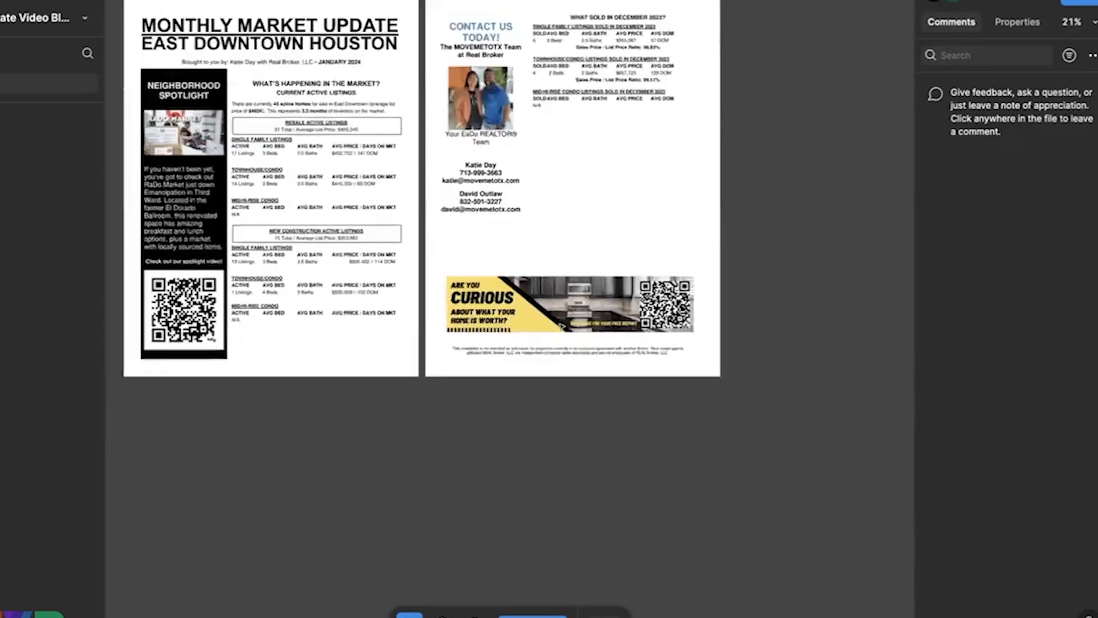
scroll(562, 326, "left", 13)
scroll(561, 327, "right", 3)
scroll(561, 326, "right", 3)
scroll(561, 327, "up", 2)
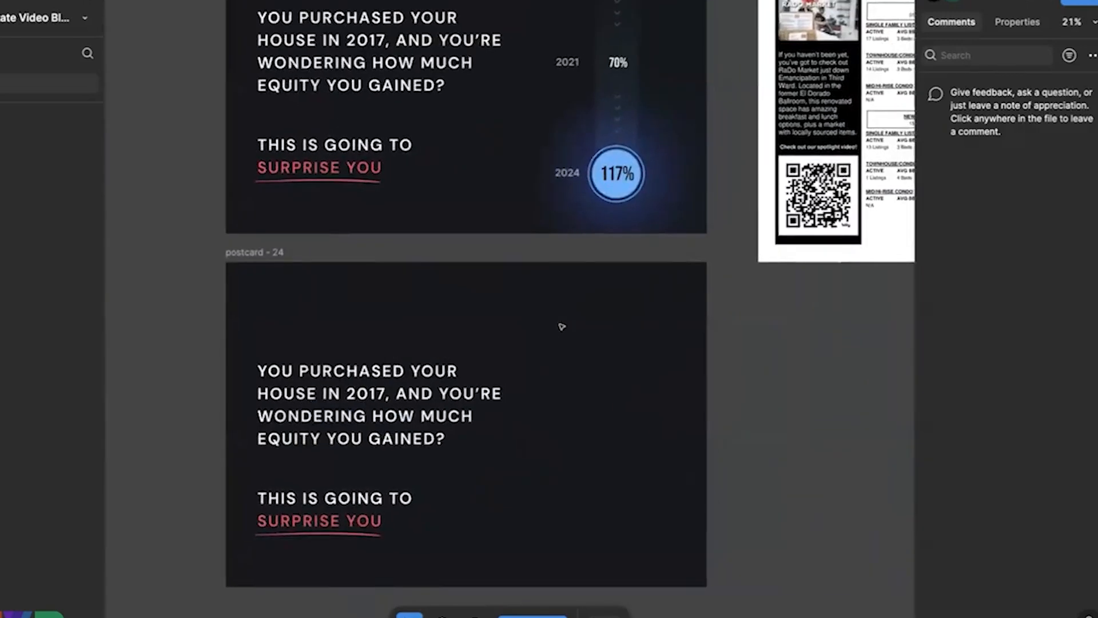
scroll(562, 326, "right", 2)
scroll(562, 326, "up", 2)
scroll(562, 326, "down", 2)
scroll(625, 335, "down", 2)
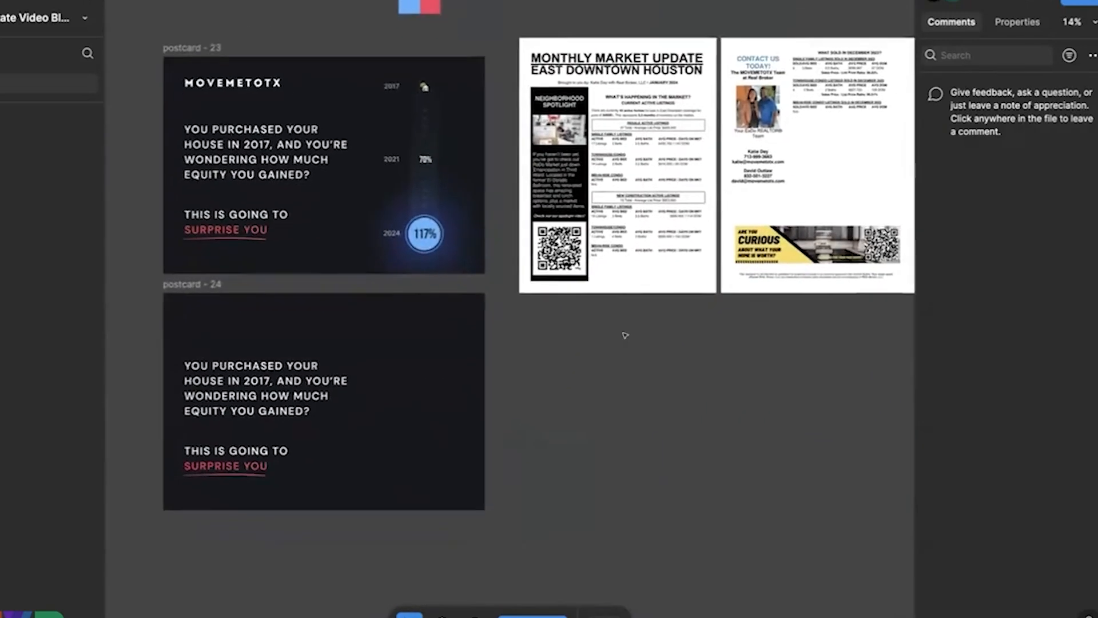
scroll(624, 336, "right", 2)
scroll(624, 336, "down", 2)
scroll(625, 335, "up", 1)
scroll(625, 335, "left", 2)
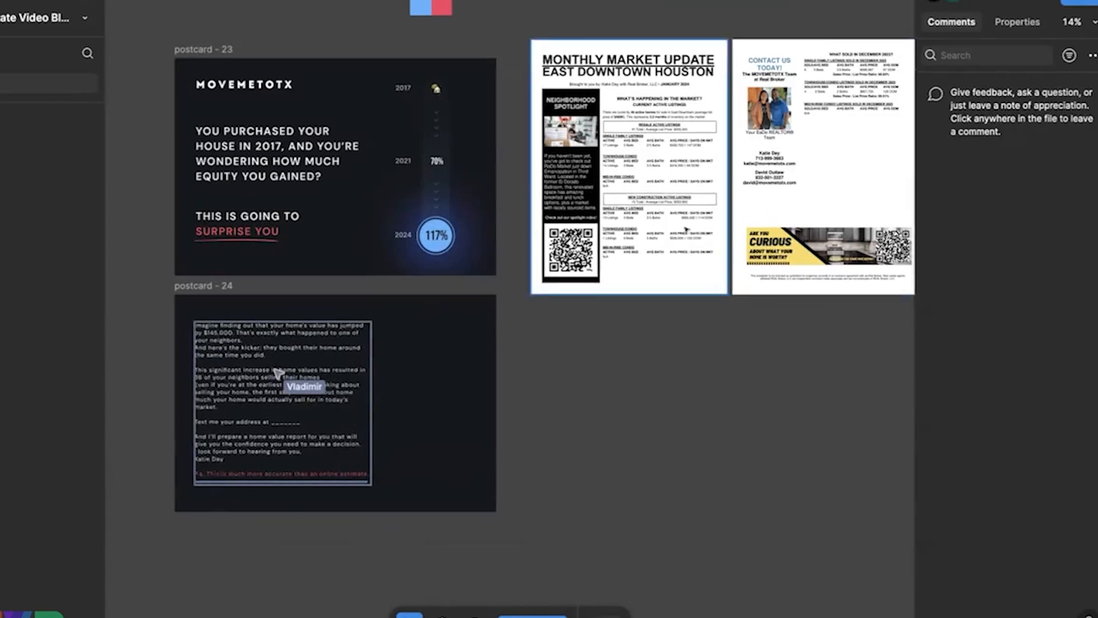
Step: Recheck the home-worth banner and QR code on the newsletter's second page, then view it together with both postcards
scroll(625, 335, "right", 5)
scroll(540, 272, "up", 5)
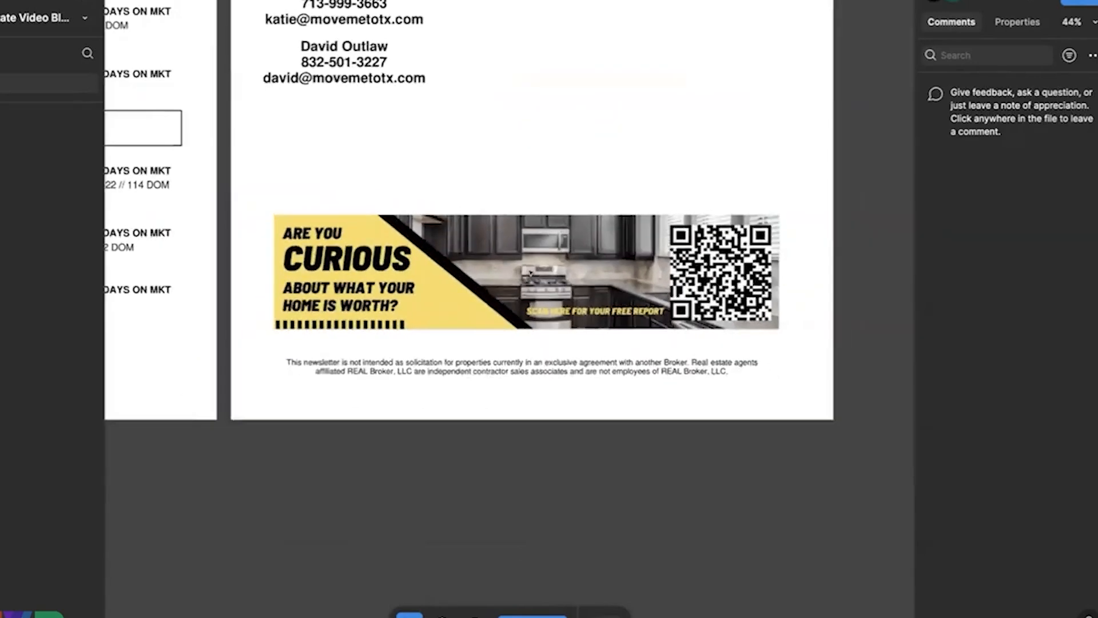
scroll(531, 273, "down", 5)
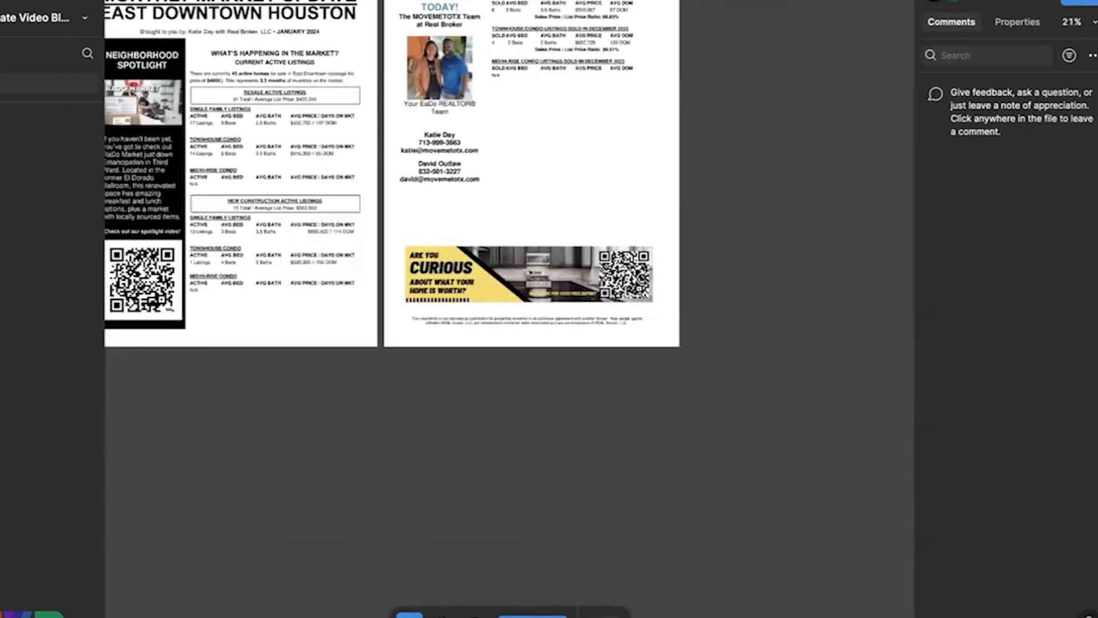
scroll(530, 272, "left", 2)
scroll(530, 272, "down", 1)
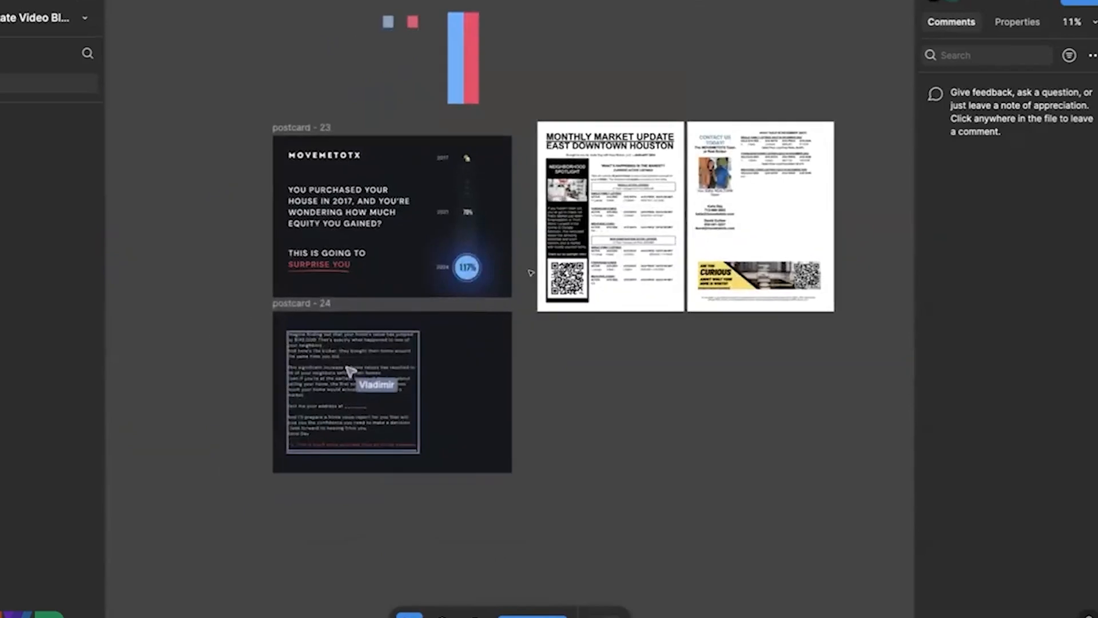